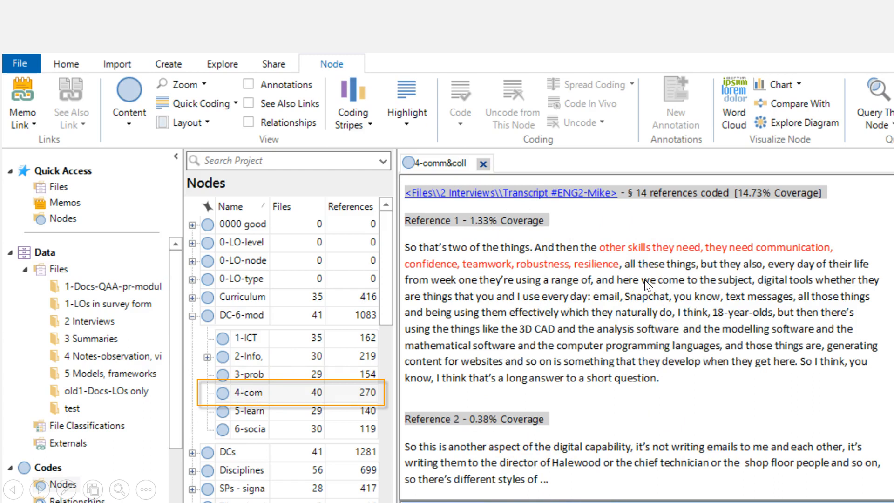
Open the Eng&SP-implicit query and set it to search in Files & Externals
{"action": "left_click", "coordinate": [504, 412]}
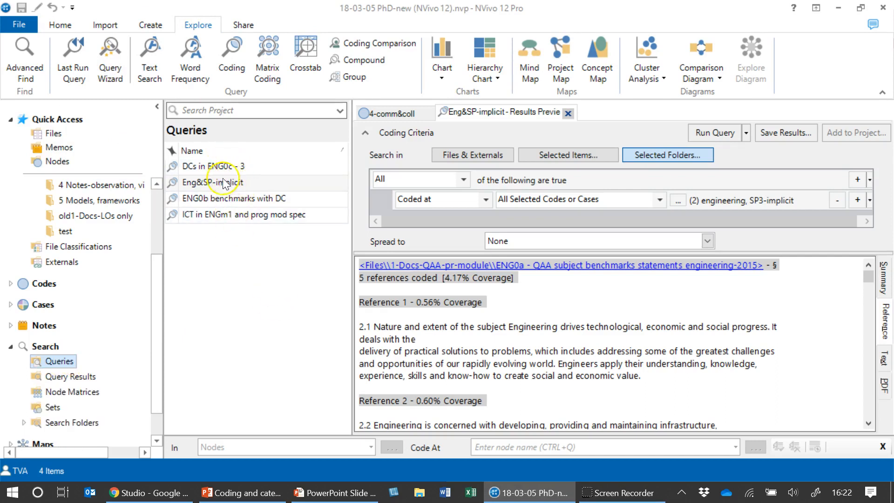
{"action": "left_click", "coordinate": [238, 185]}
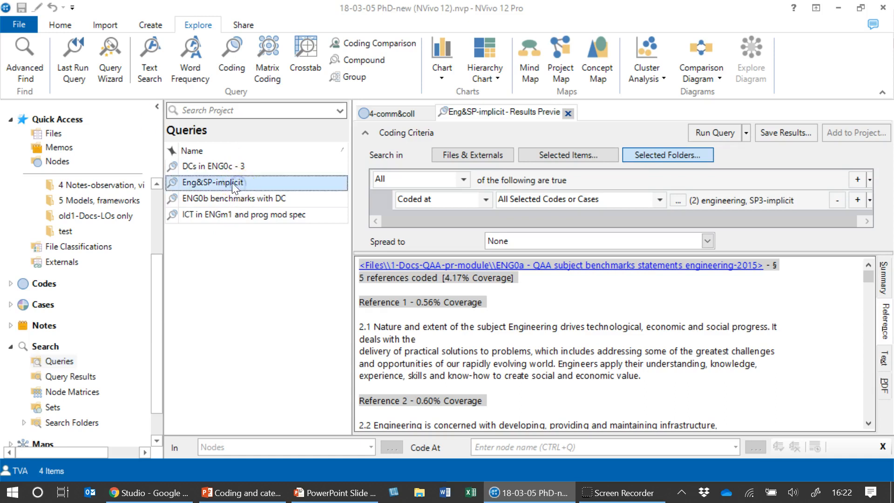
{"action": "left_click", "coordinate": [197, 188]}
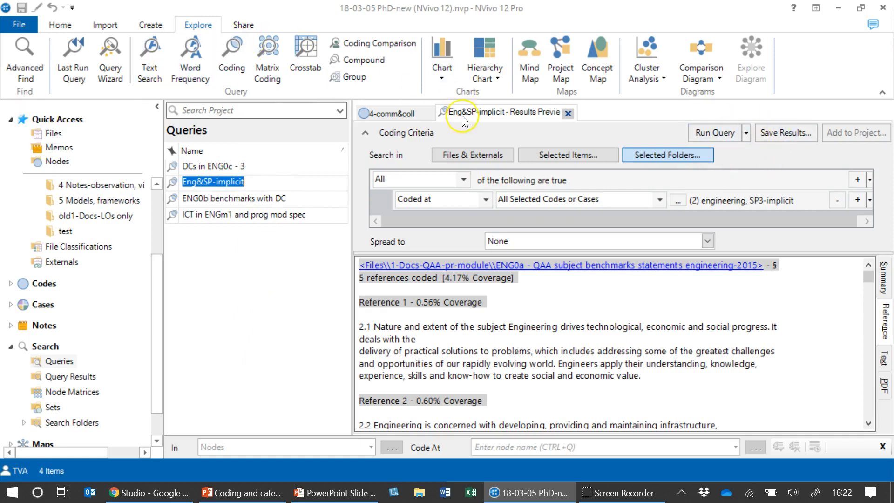
{"action": "left_click", "coordinate": [487, 155]}
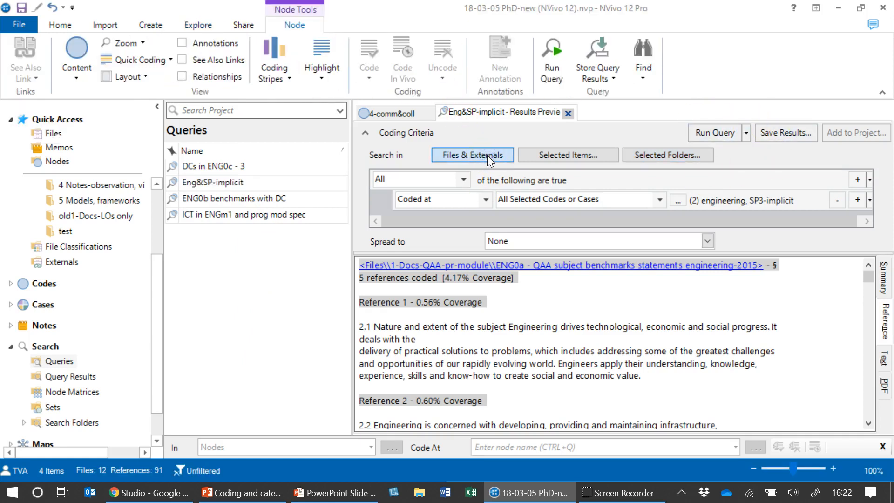
{"action": "left_click", "coordinate": [488, 155]}
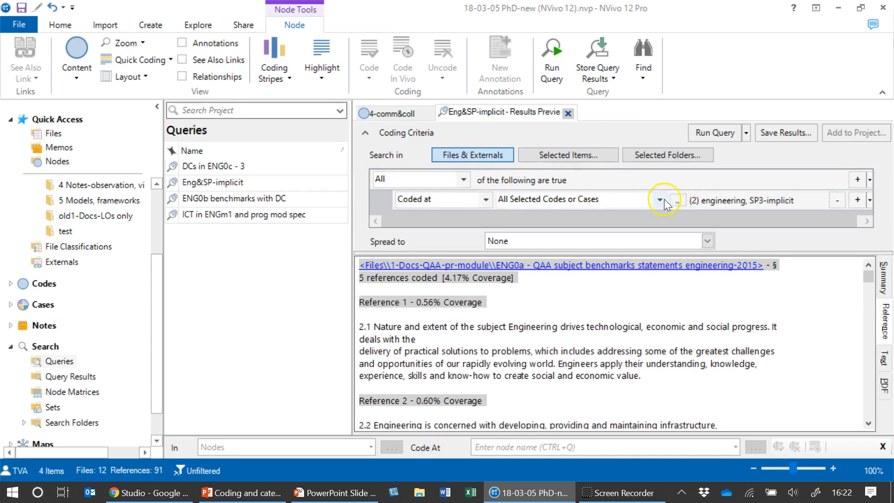
Inspect the codes selected for the query's Coded at criterion and scroll through the preview results
{"action": "left_click", "coordinate": [677, 201]}
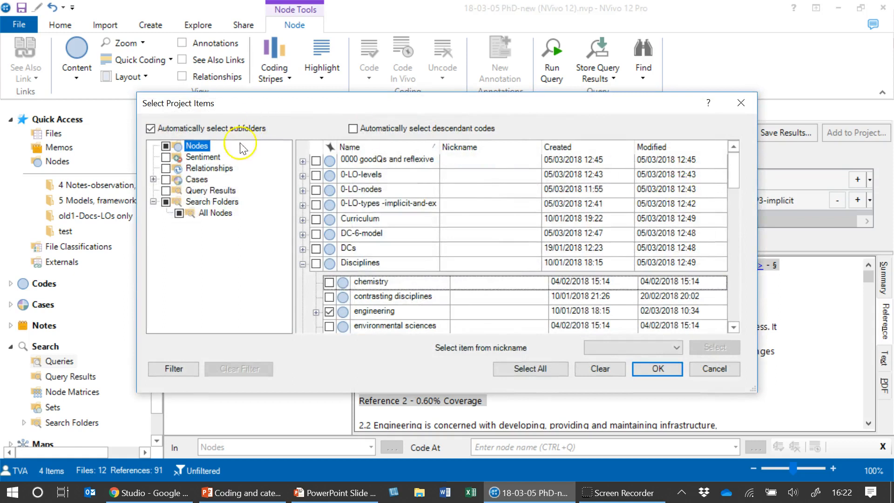
{"action": "scroll", "coordinate": [366, 248], "scroll_direction": "down", "scroll_amount": 3}
{"action": "scroll", "coordinate": [366, 248], "scroll_direction": "up", "scroll_amount": 1}
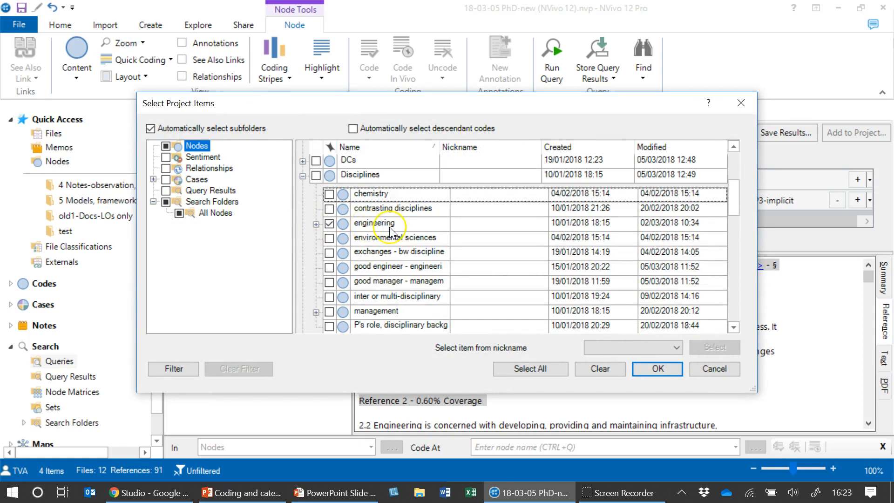
{"action": "scroll", "coordinate": [389, 233], "scroll_direction": "down", "scroll_amount": 3}
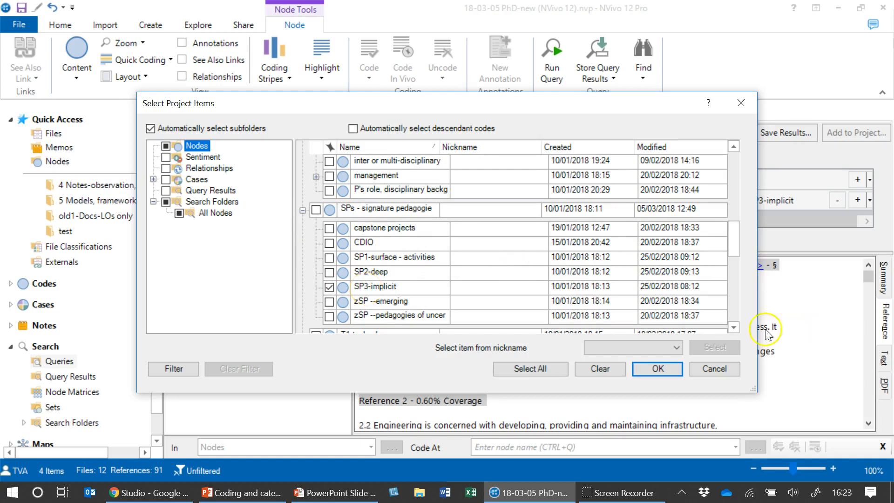
{"action": "left_click", "coordinate": [658, 368]}
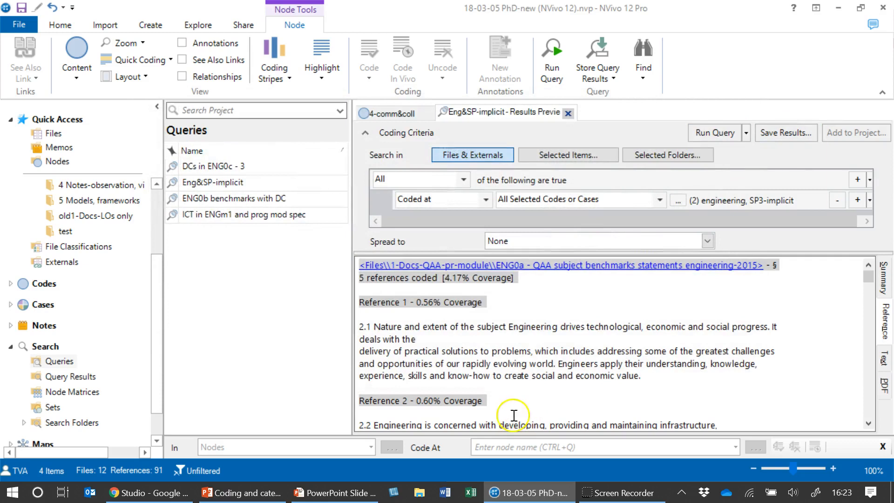
{"action": "scroll", "coordinate": [515, 419], "scroll_direction": "down", "scroll_amount": 15}
{"action": "scroll", "coordinate": [528, 321], "scroll_direction": "up", "scroll_amount": 5}
{"action": "scroll", "coordinate": [528, 321], "scroll_direction": "down", "scroll_amount": 2}
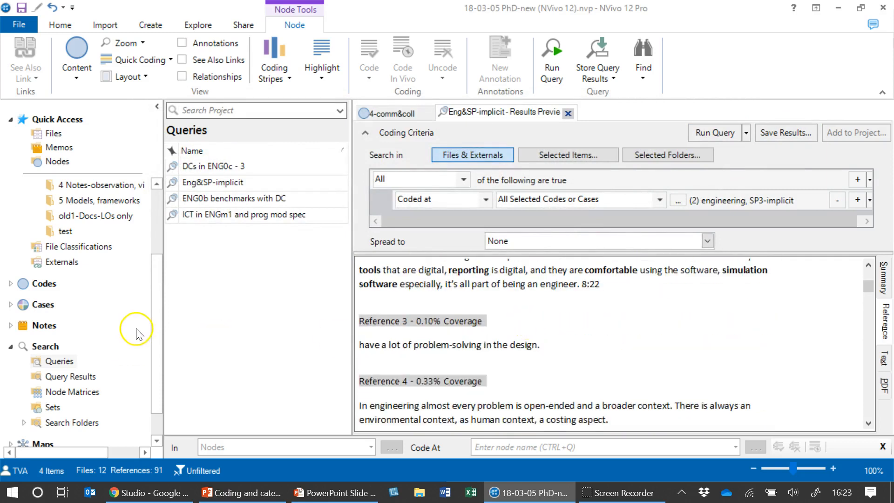
Browse the Codes nodes list and expand the SPs - signature pedagogie node to see its child codes
{"action": "left_click_drag", "start_coordinate": [151, 315], "coordinate": [147, 245]}
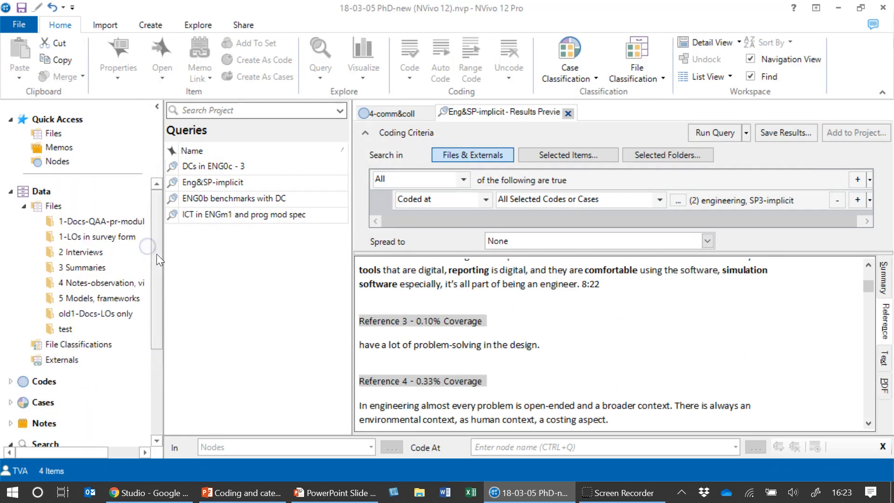
{"action": "mouse_move", "coordinate": [156, 254]}
{"action": "left_mouse_down"}
{"action": "mouse_move", "coordinate": [159, 306]}
{"action": "mouse_move", "coordinate": [155, 248]}
{"action": "left_mouse_up"}
{"action": "left_click", "coordinate": [11, 381]}
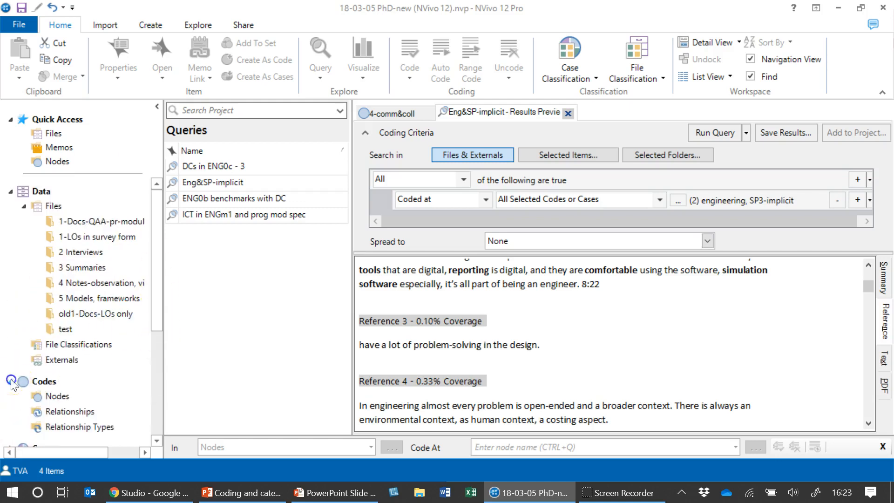
{"action": "left_click", "coordinate": [57, 396]}
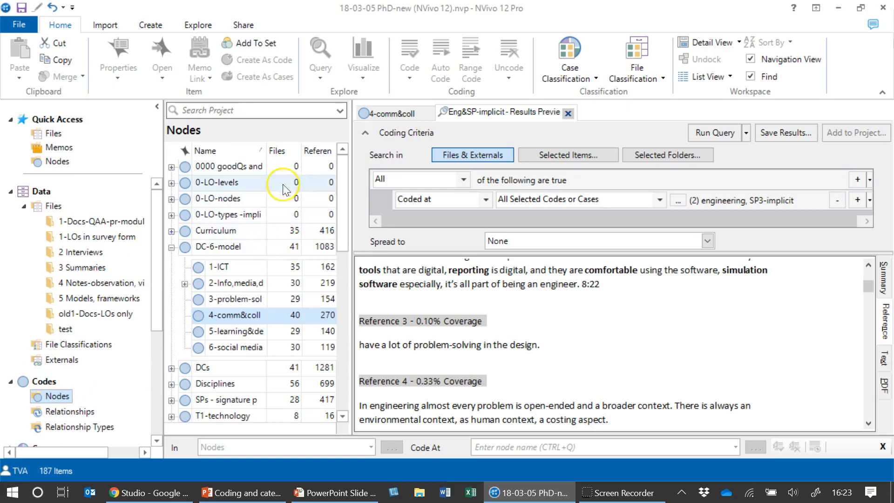
{"action": "left_click_drag", "start_coordinate": [342, 214], "coordinate": [343, 222]}
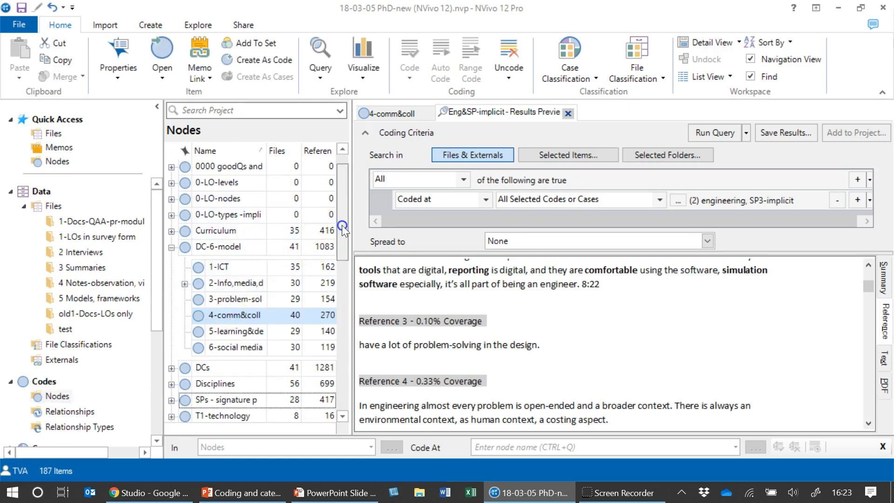
{"action": "left_click", "coordinate": [187, 336]}
{"action": "left_click", "coordinate": [171, 336]}
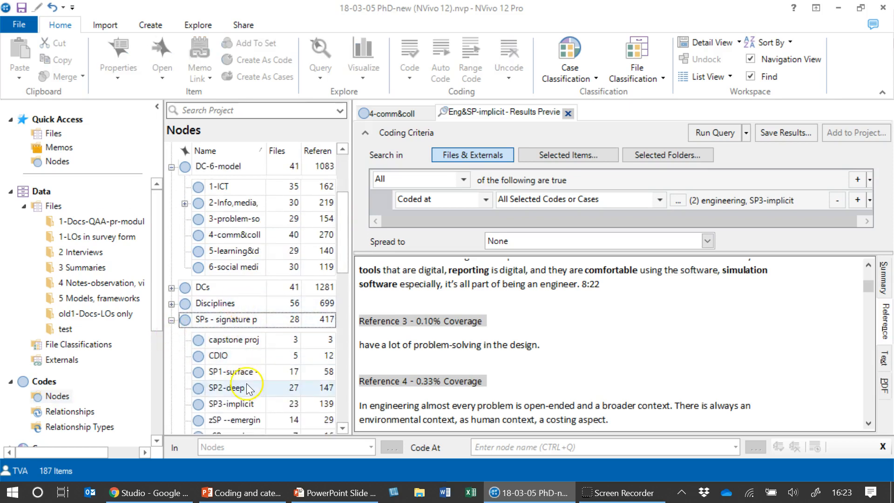
{"action": "scroll", "coordinate": [247, 379], "scroll_direction": "down", "scroll_amount": 1}
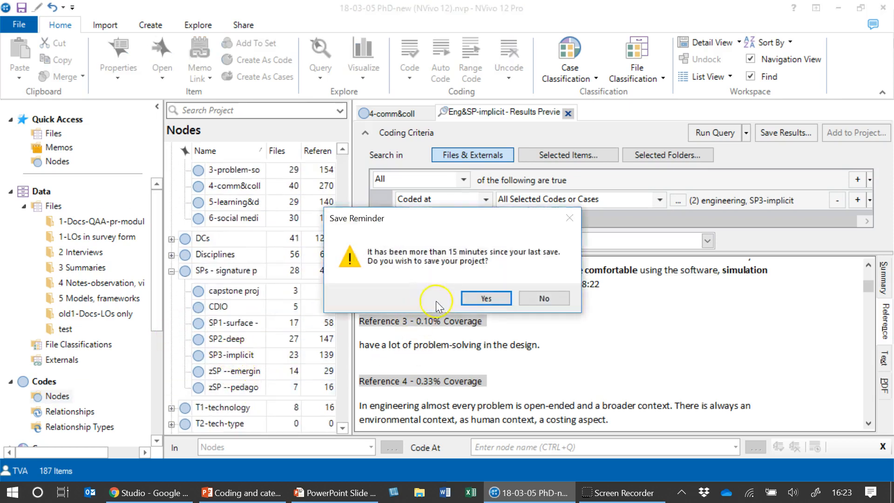
Save the project from the save reminder and dismiss the follow-up notices
{"action": "left_click", "coordinate": [495, 303]}
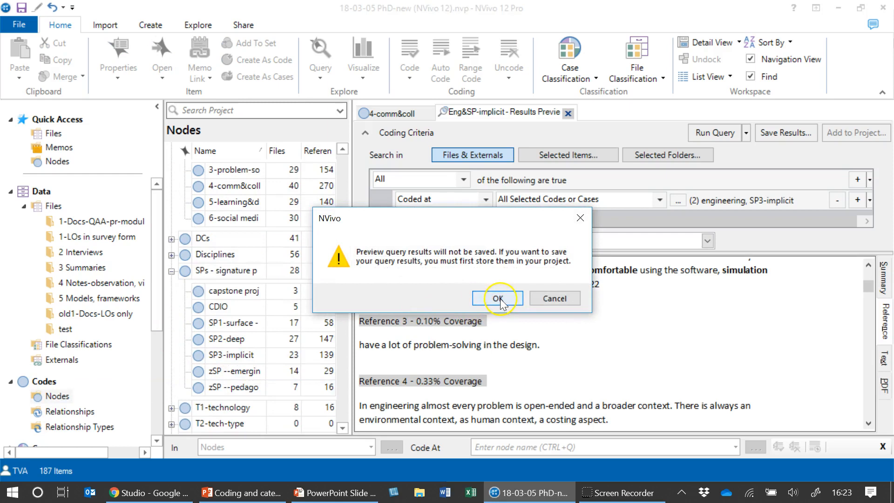
{"action": "left_click", "coordinate": [498, 299]}
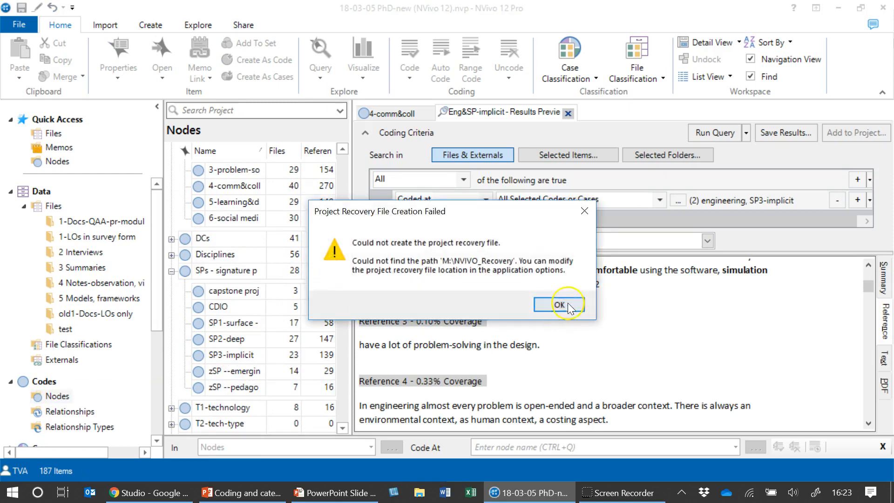
{"action": "left_click", "coordinate": [566, 303]}
Open the SP3-implicit node to read its coded references
{"action": "left_click", "coordinate": [251, 355]}
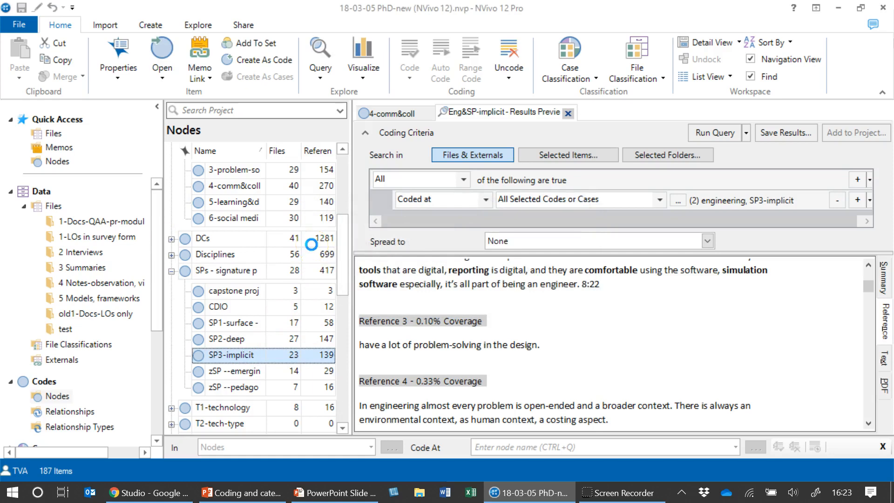
{"action": "left_click", "coordinate": [247, 356]}
{"action": "double_click", "coordinate": [250, 355]}
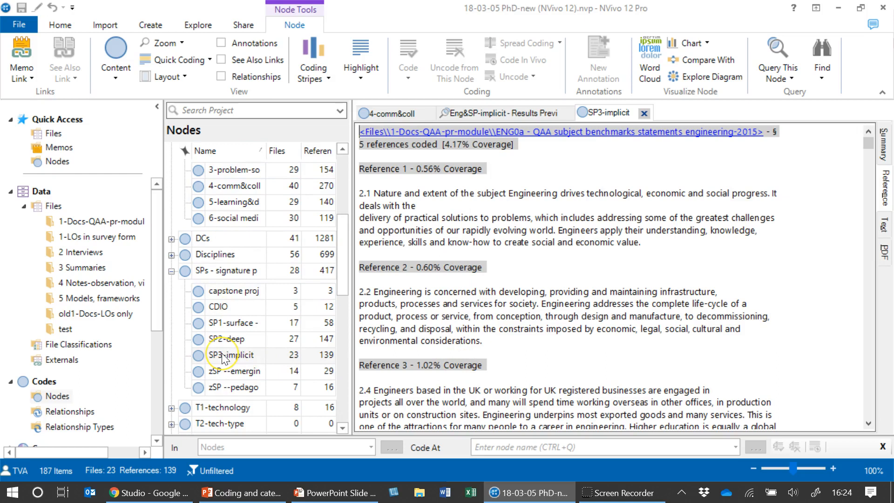
{"action": "scroll", "coordinate": [223, 358], "scroll_direction": "up", "scroll_amount": 1}
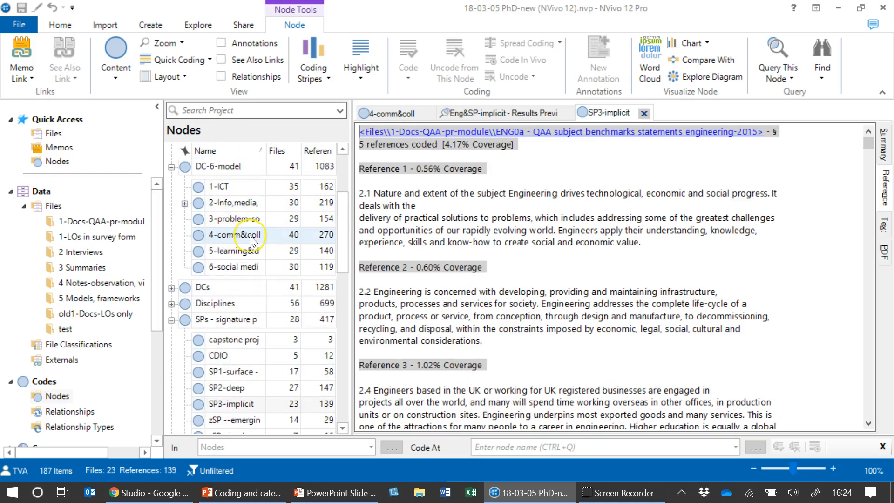
Switch to the Explore options and browse the Queries and Maps folders
{"action": "left_click", "coordinate": [196, 26]}
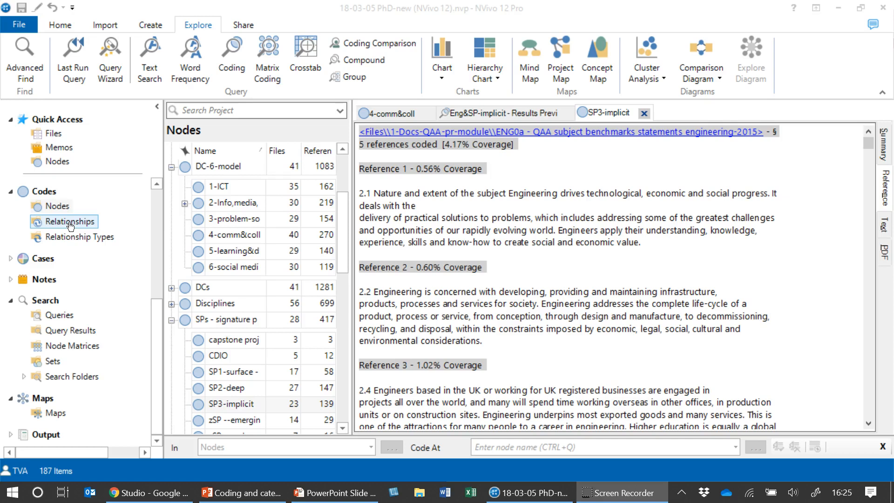
{"action": "left_click", "coordinate": [65, 315]}
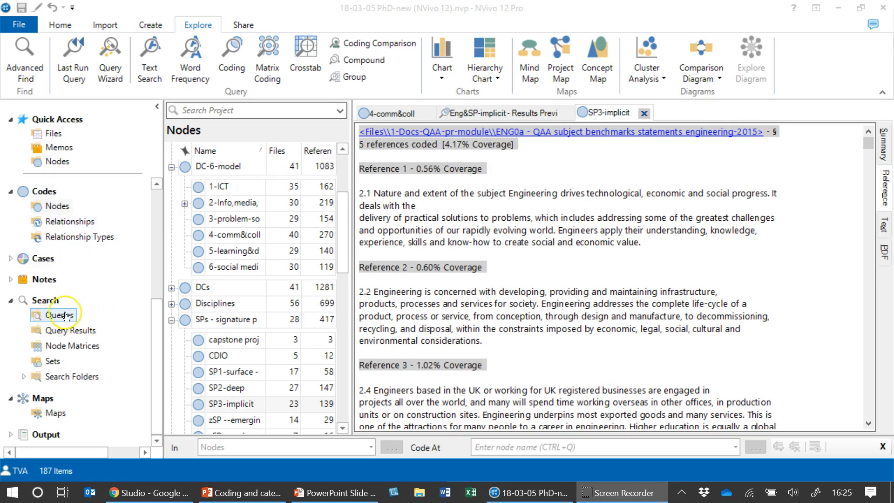
{"action": "left_click", "coordinate": [56, 413]}
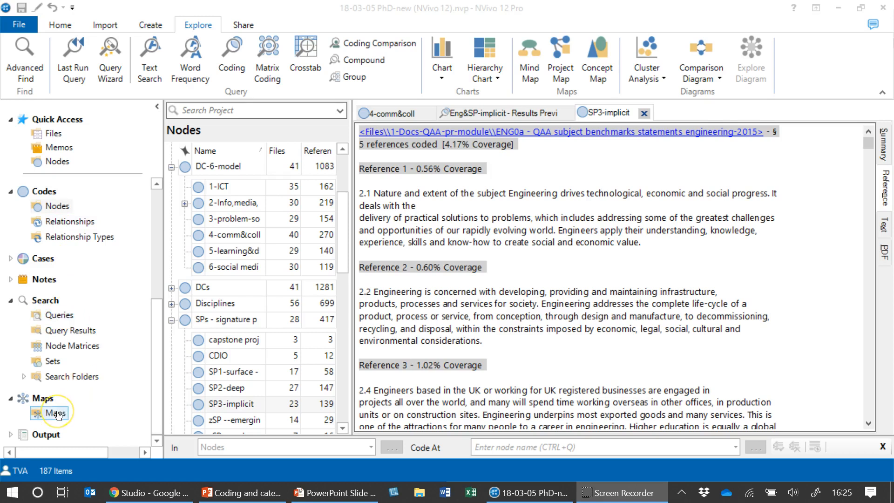